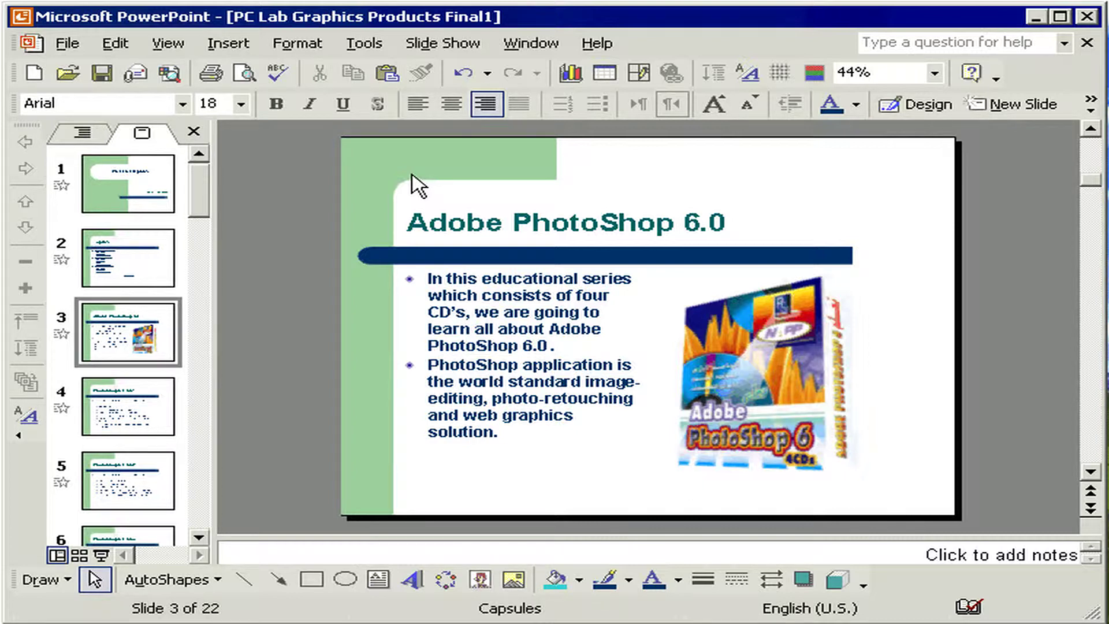
# Draw the Beginning and End action buttons along the bottom, linked to First Slide and Last Slide
pyautogui.click(442, 42)
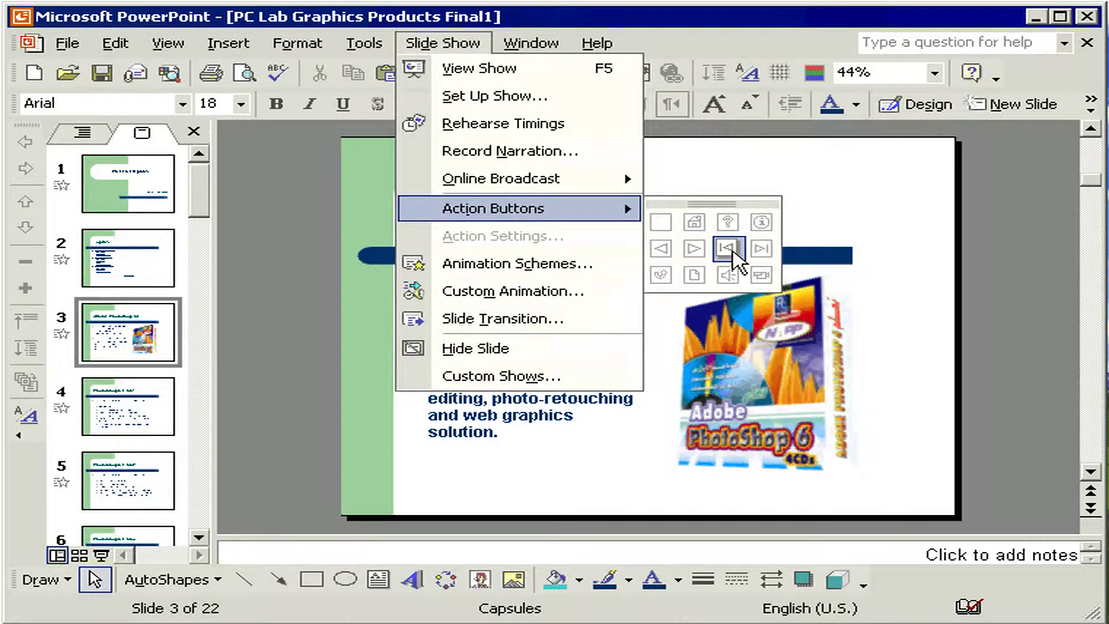
pyautogui.click(727, 249)
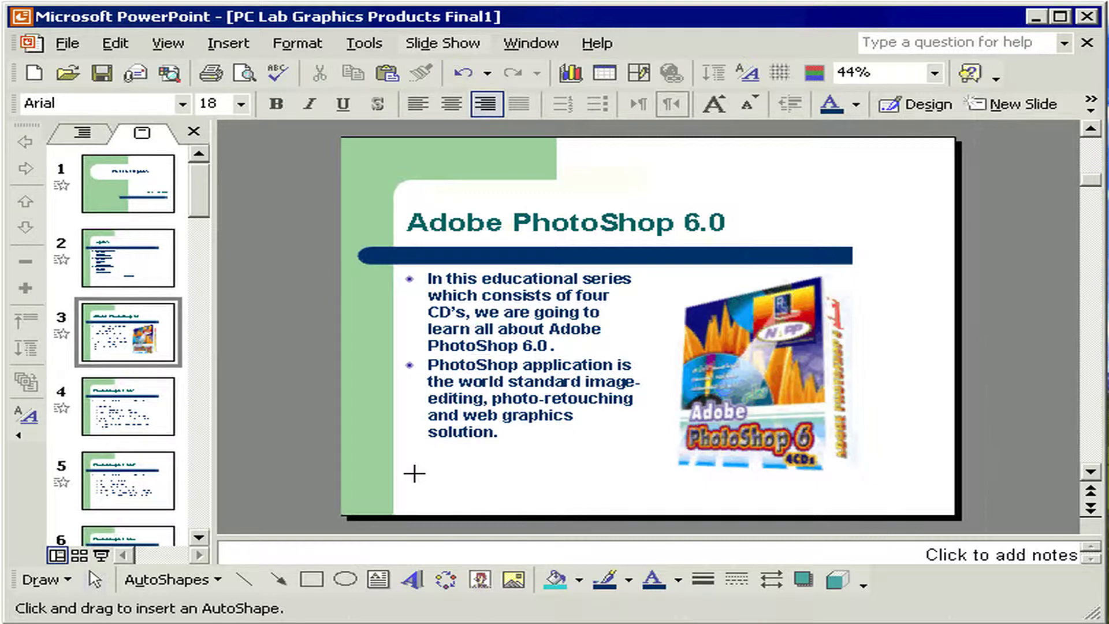
pyautogui.click(414, 473)
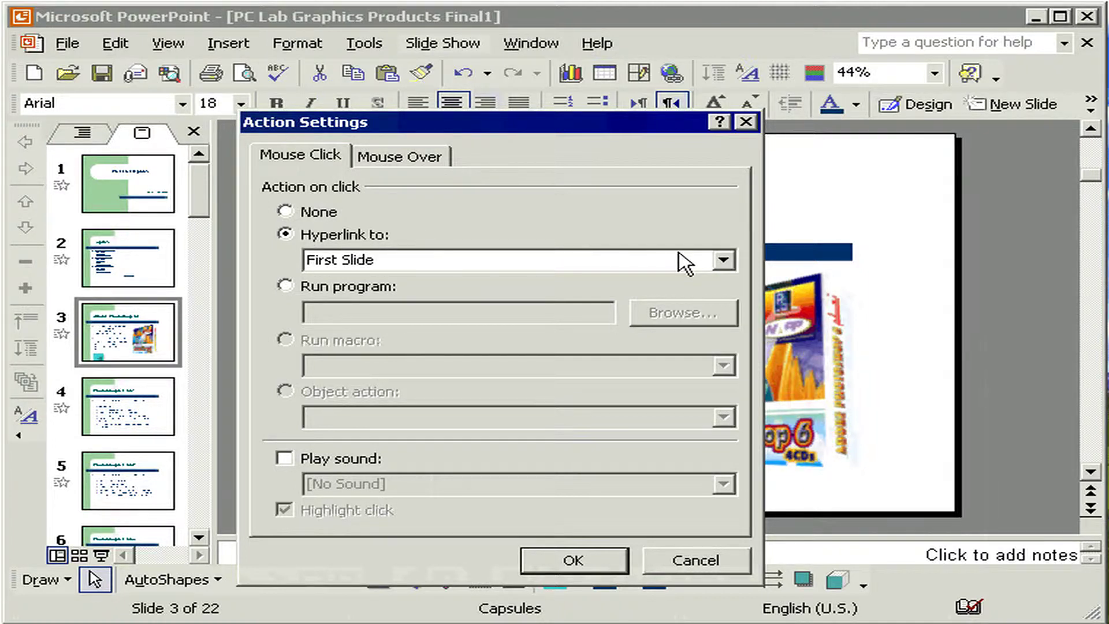
pyautogui.click(723, 260)
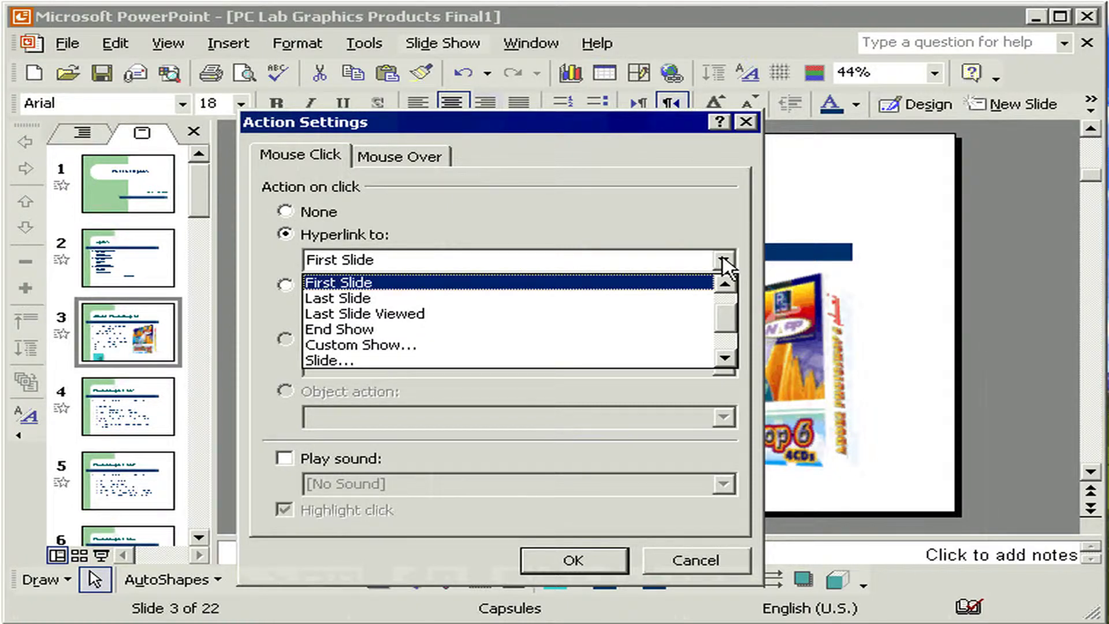
pyautogui.click(386, 284)
pyautogui.click(559, 559)
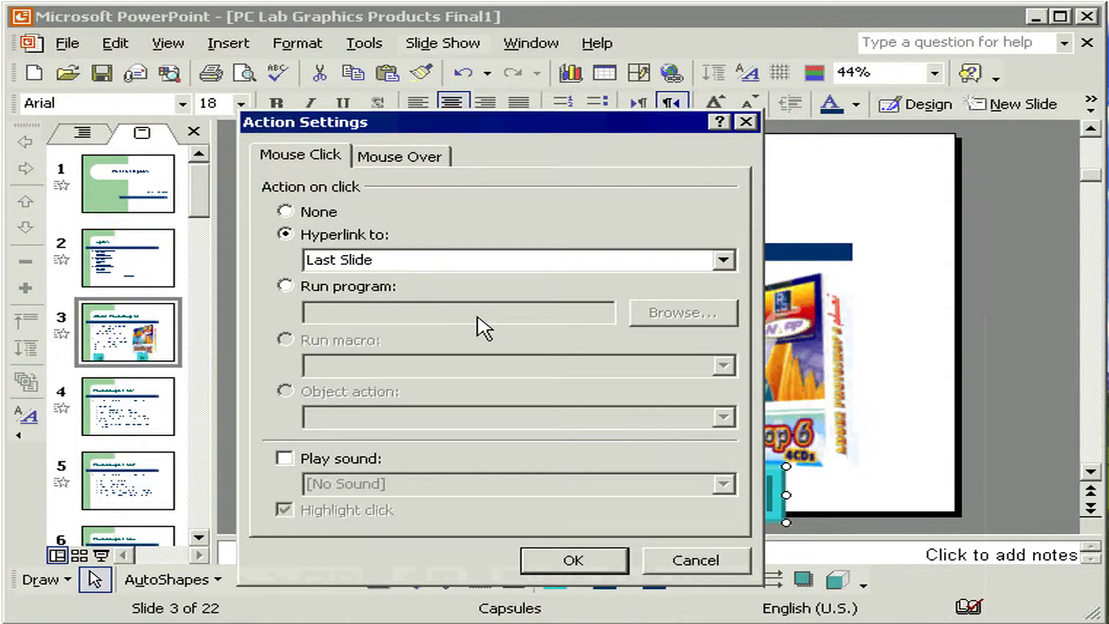
pyautogui.click(543, 558)
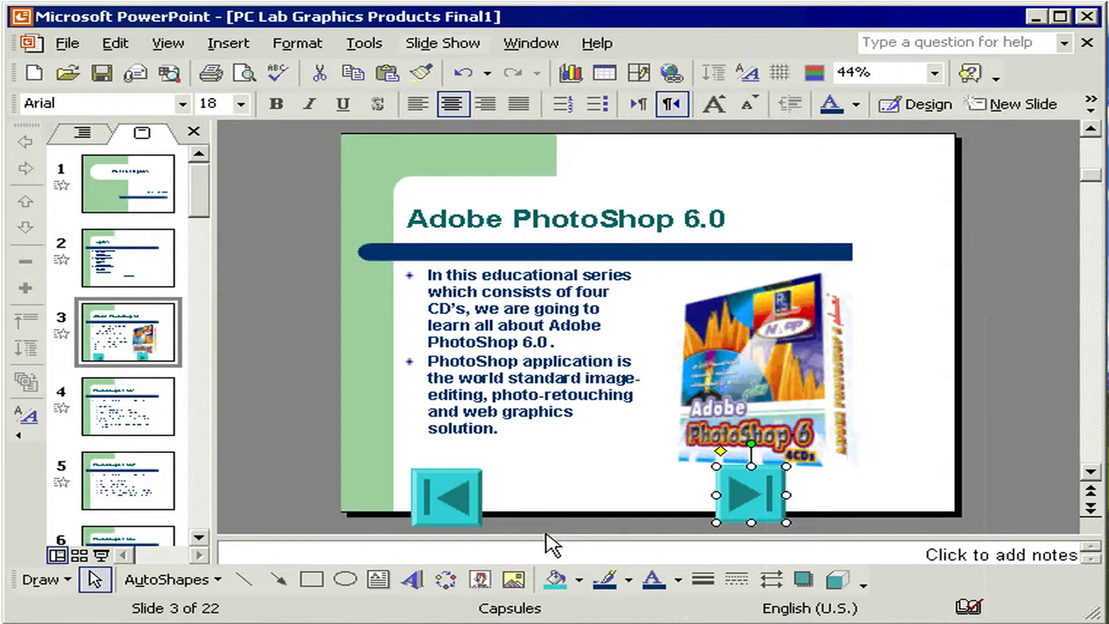
# Draw another navigation action button, then select all four buttons together
pyautogui.click(443, 43)
pyautogui.click(670, 219)
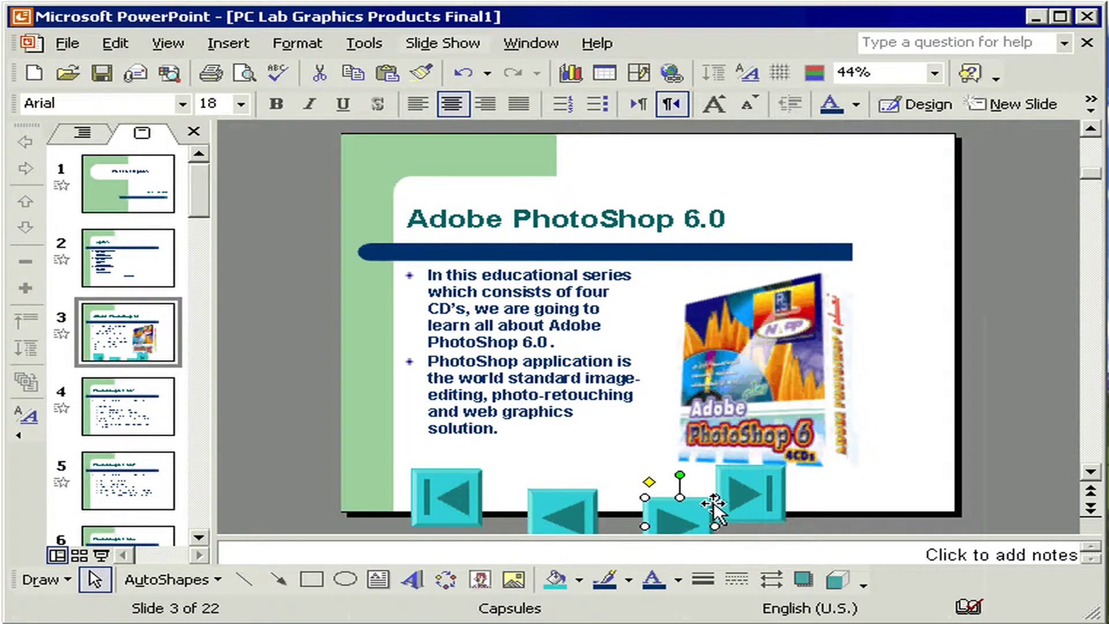
pyautogui.keyDown('shift'); pyautogui.click(747, 492); pyautogui.keyUp('shift')
pyautogui.keyDown('shift'); pyautogui.click(563, 508); pyautogui.keyUp('shift')
pyautogui.keyDown('shift'); pyautogui.click(467, 493); pyautogui.keyUp('shift')
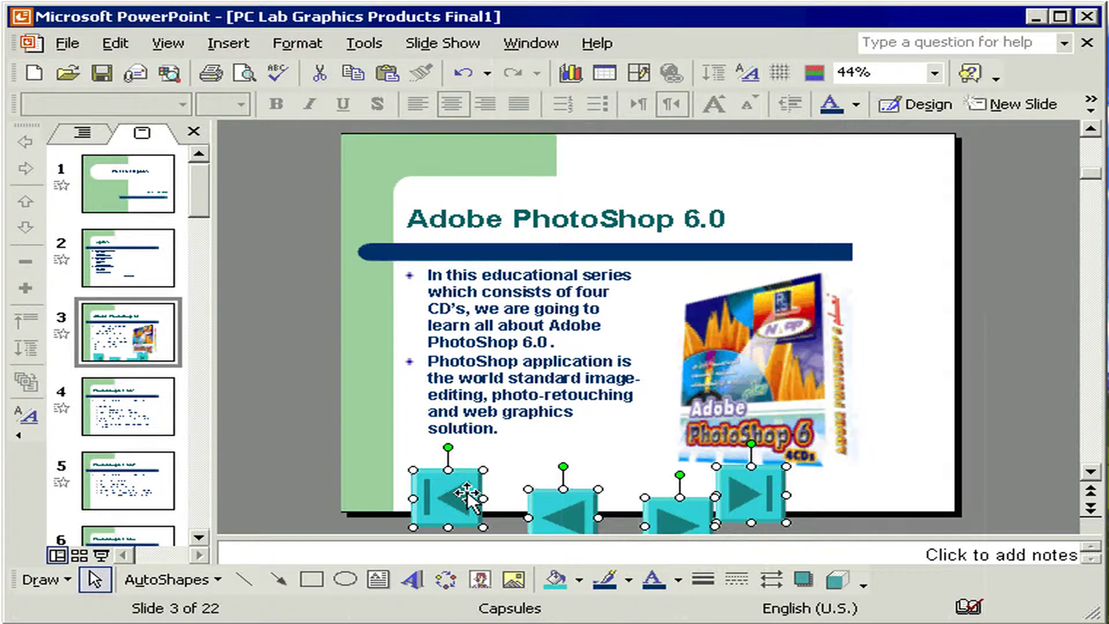
# Set the height of the four selected navigation buttons to 1 cm in Format AutoShape
pyautogui.doubleClick(467, 494)
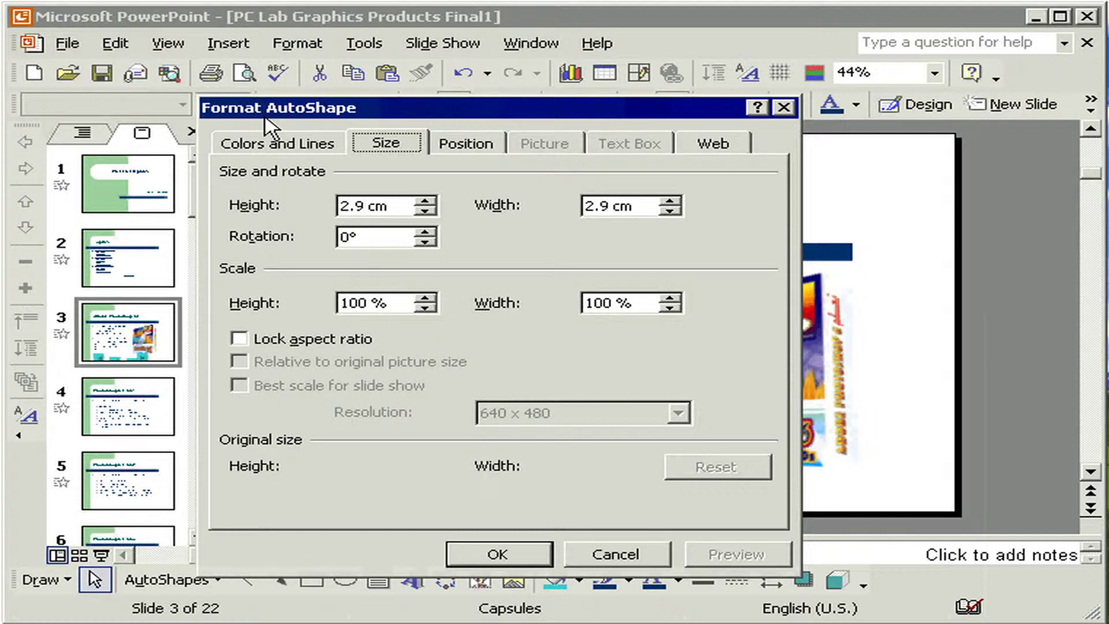
pyautogui.doubleClick(350, 206)
pyautogui.write('1')
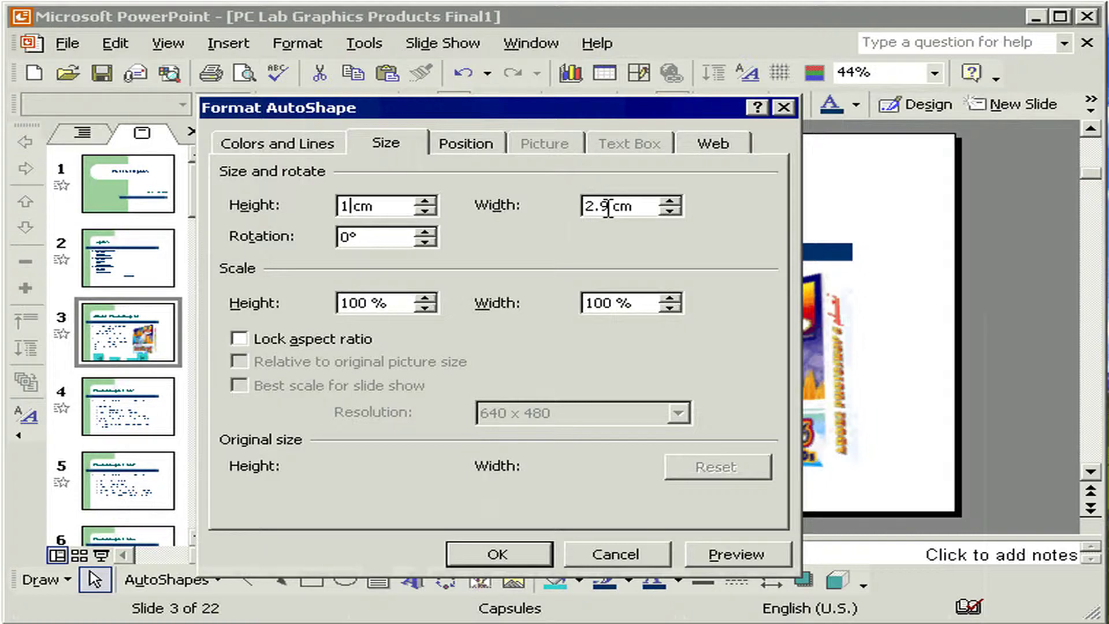
pyautogui.moveTo(608, 207); pyautogui.dragTo(576, 207)
pyautogui.click(487, 546)
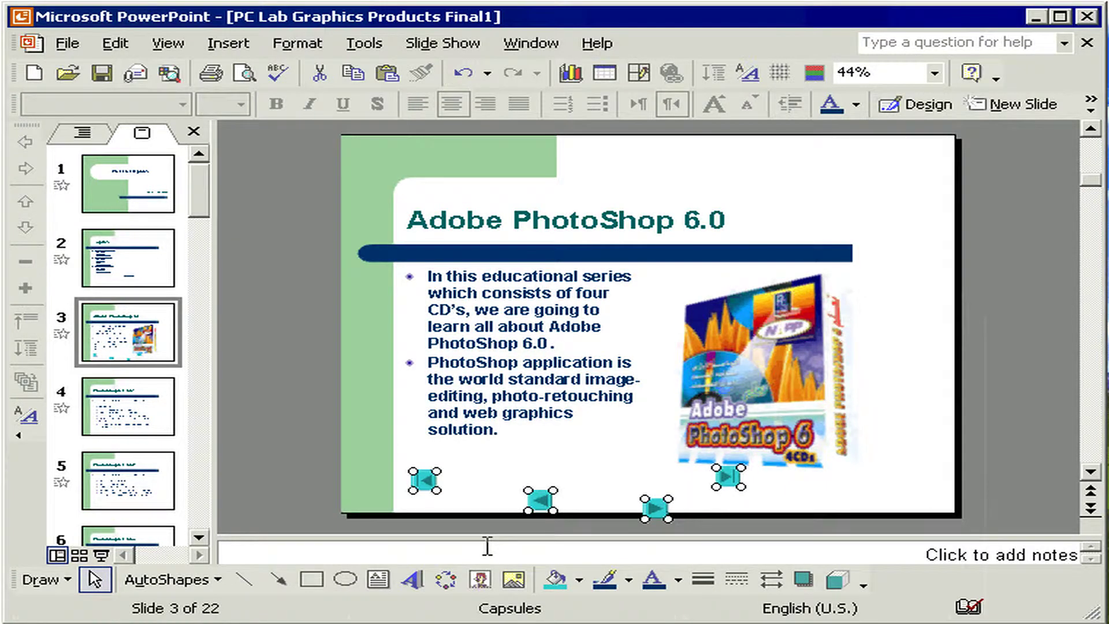
# Line up the back, next and last-slide buttons side by side after the first button
pyautogui.click(515, 465)
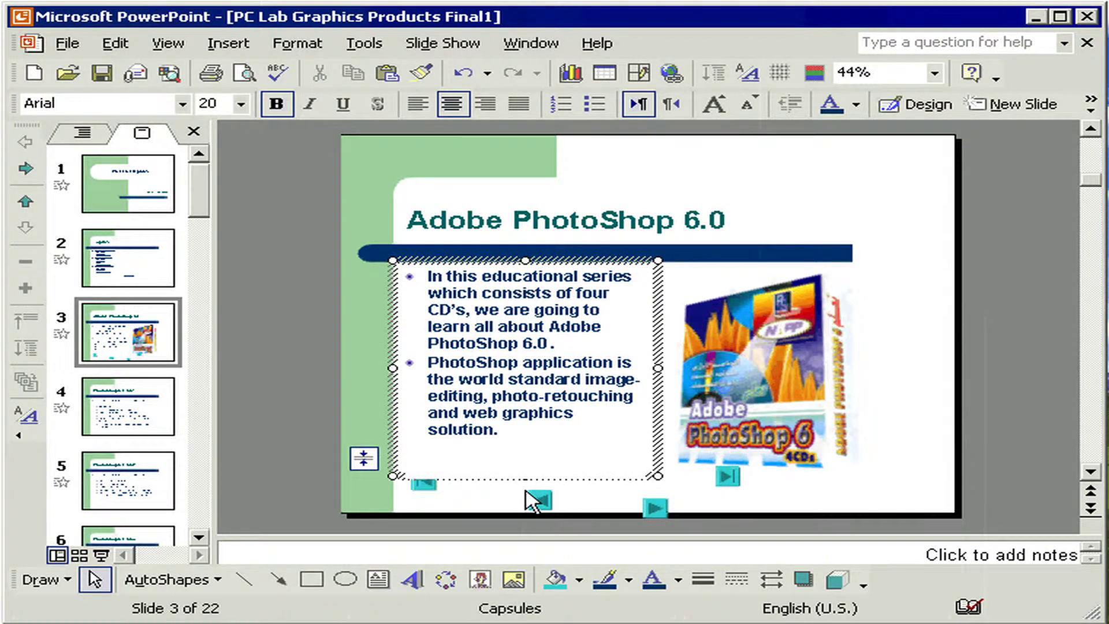
pyautogui.click(530, 499)
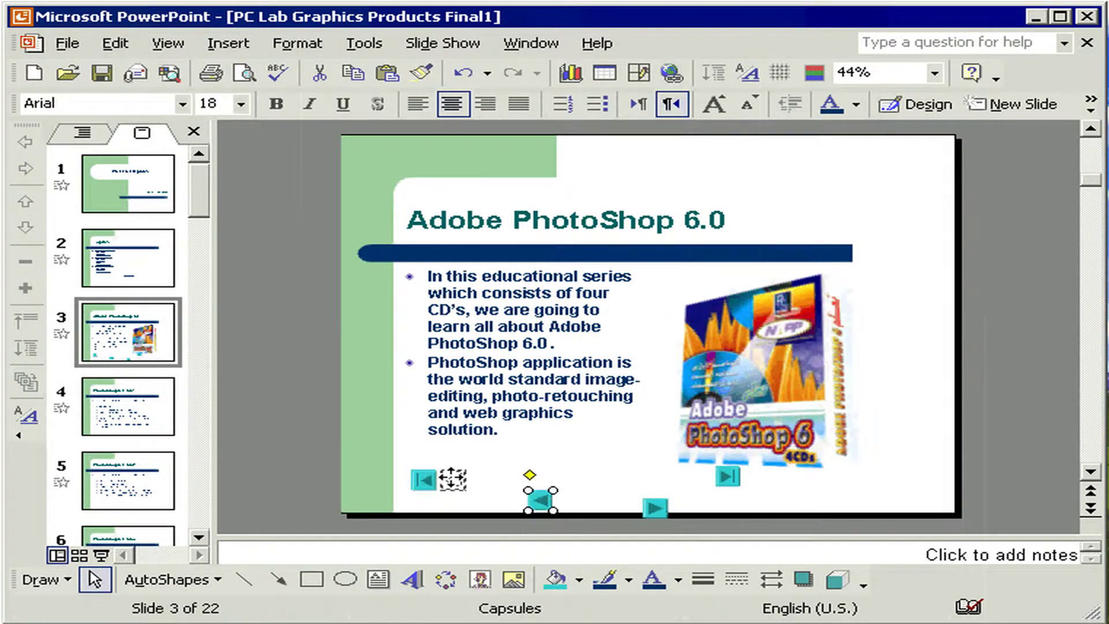
pyautogui.moveTo(452, 479); pyautogui.dragTo(450, 480)
pyautogui.click(655, 508)
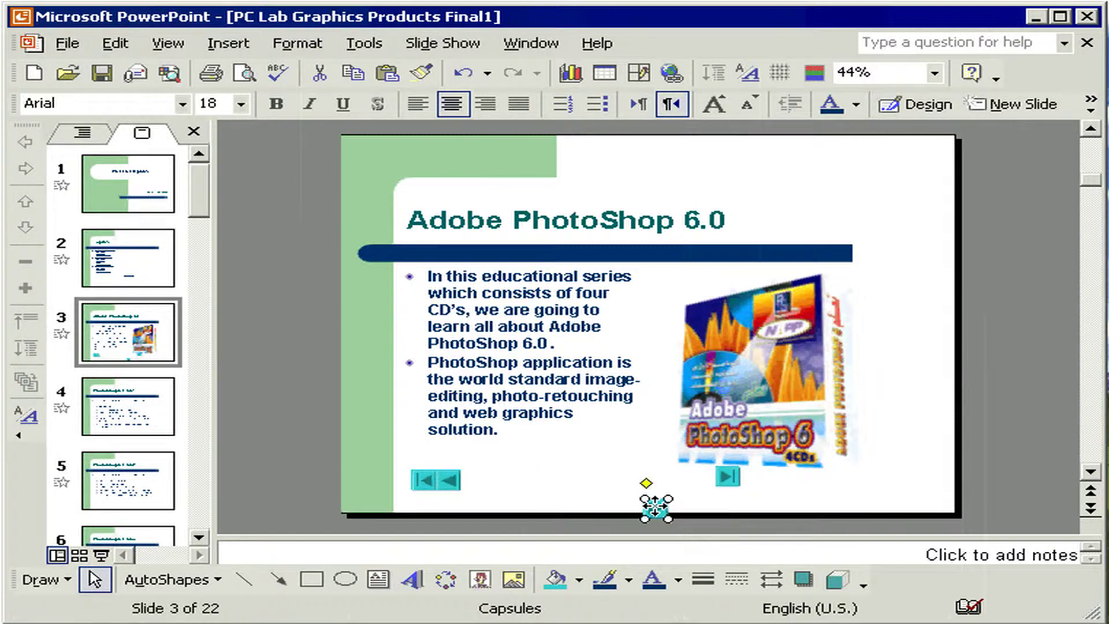
pyautogui.moveTo(655, 508); pyautogui.dragTo(466, 479)
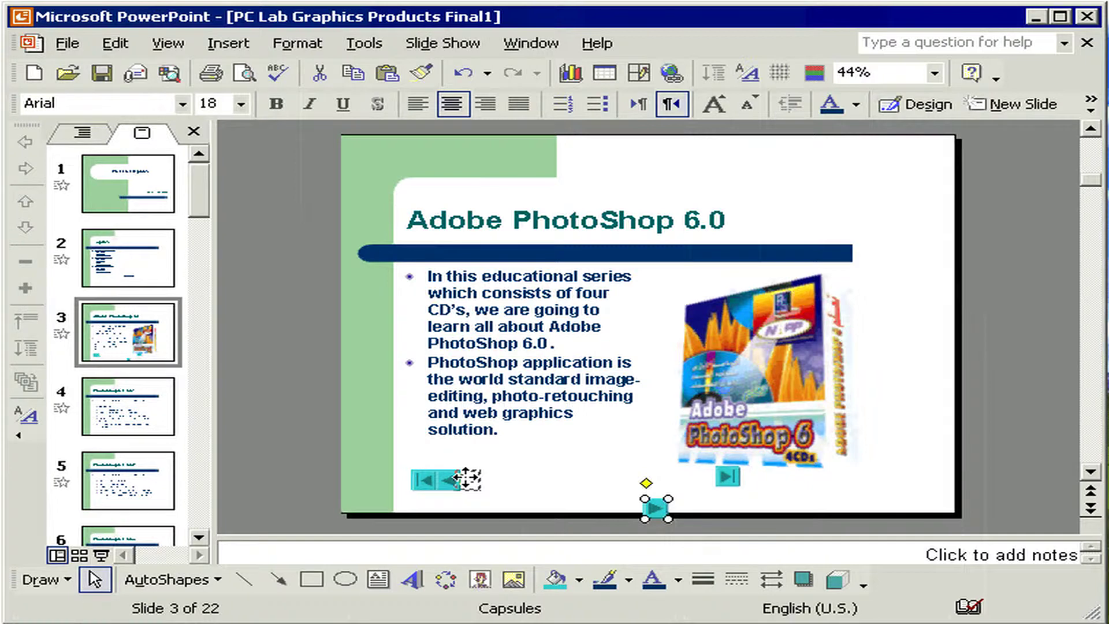
pyautogui.moveTo(467, 478); pyautogui.dragTo(466, 479)
pyautogui.moveTo(726, 477); pyautogui.dragTo(490, 482)
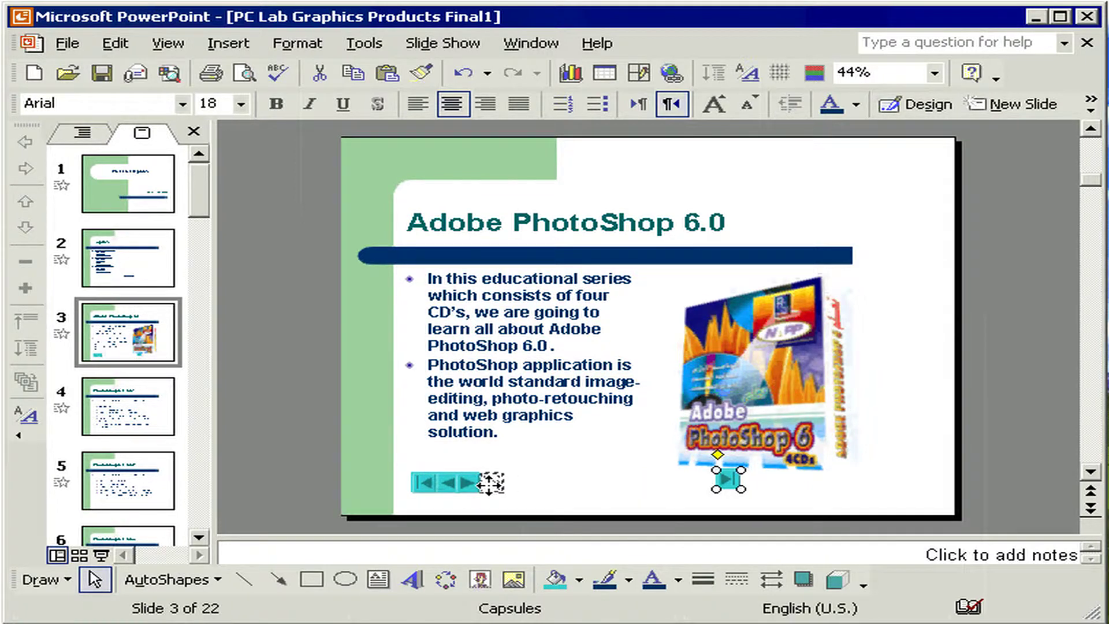
pyautogui.moveTo(490, 483); pyautogui.dragTo(490, 485)
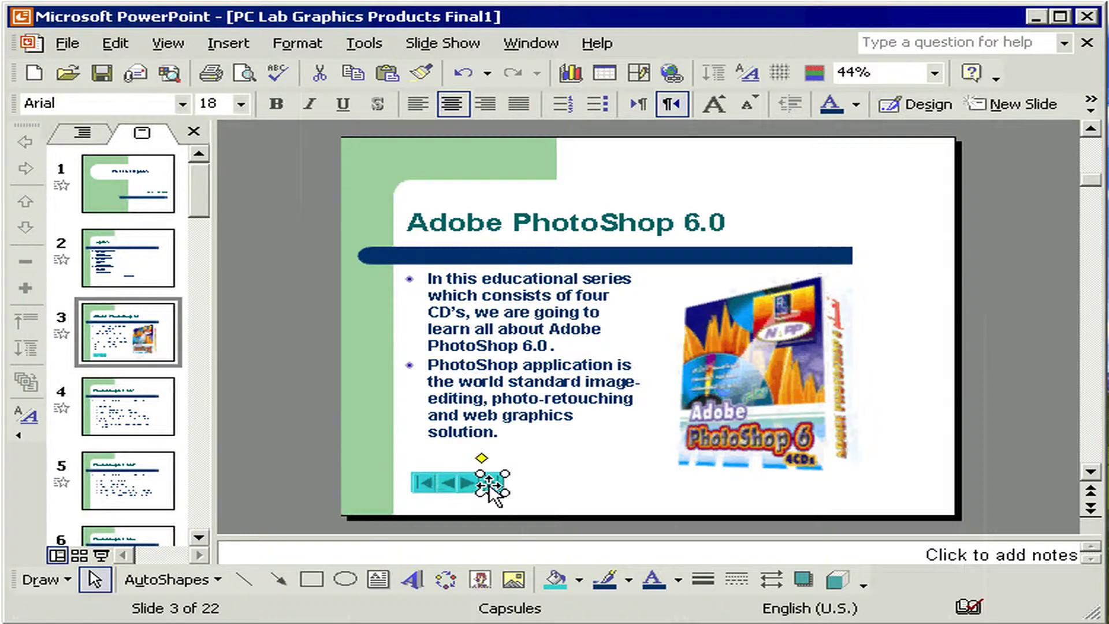
# Group the four buttons with Draw > Group and move the strip just below the bullets
pyautogui.keyDown('shift'); pyautogui.click(454, 485); pyautogui.keyUp('shift')
pyautogui.keyDown('shift'); pyautogui.click(420, 485); pyautogui.keyUp('shift')
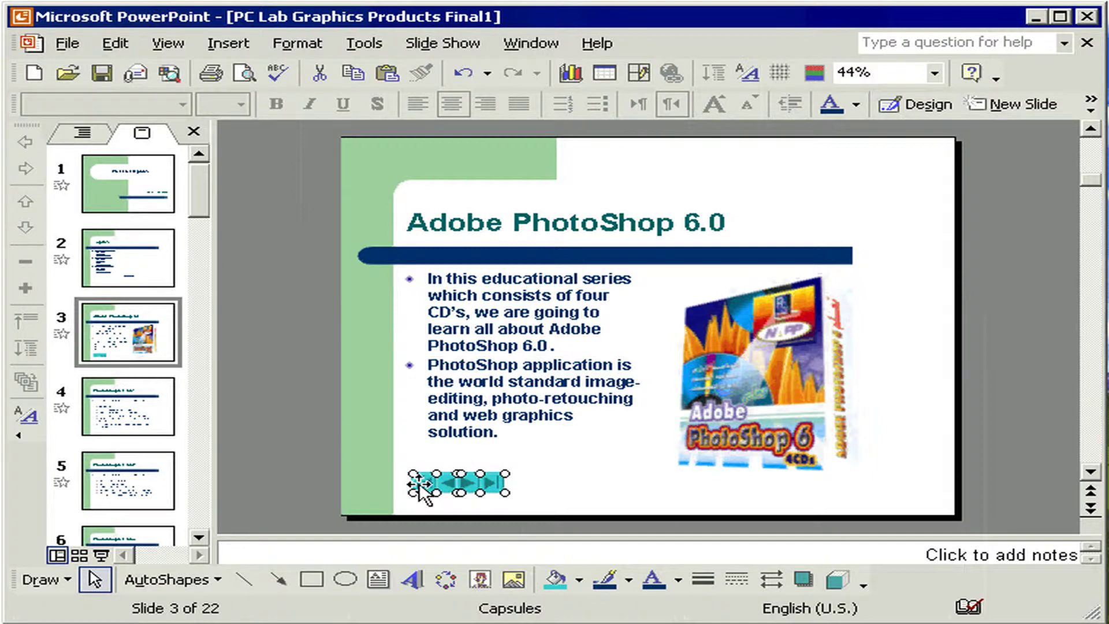
pyautogui.click(40, 579)
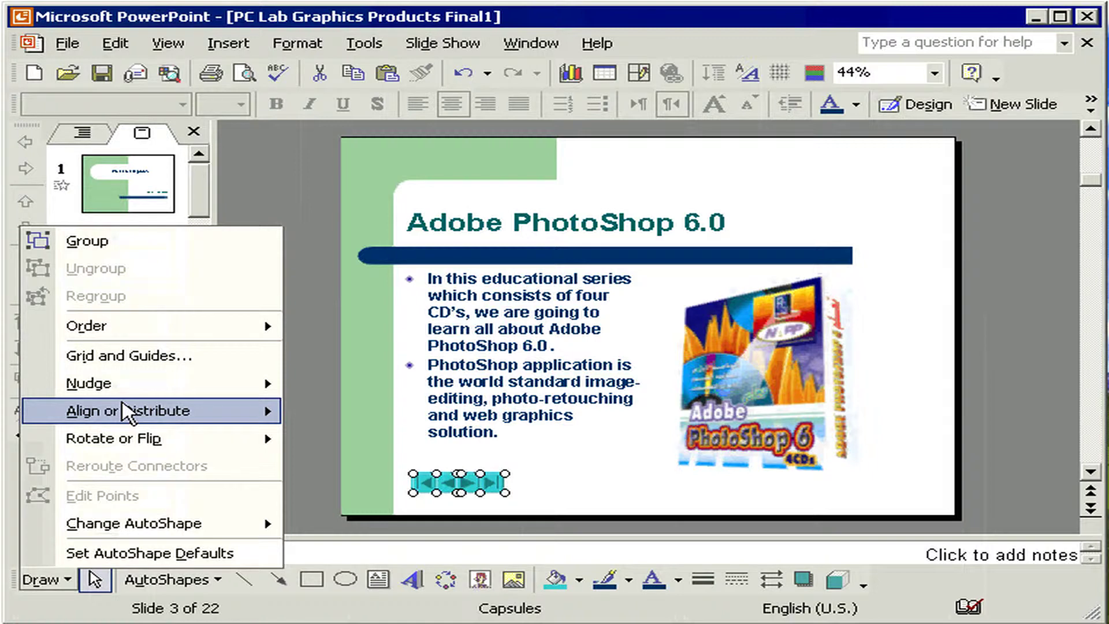
pyautogui.click(86, 241)
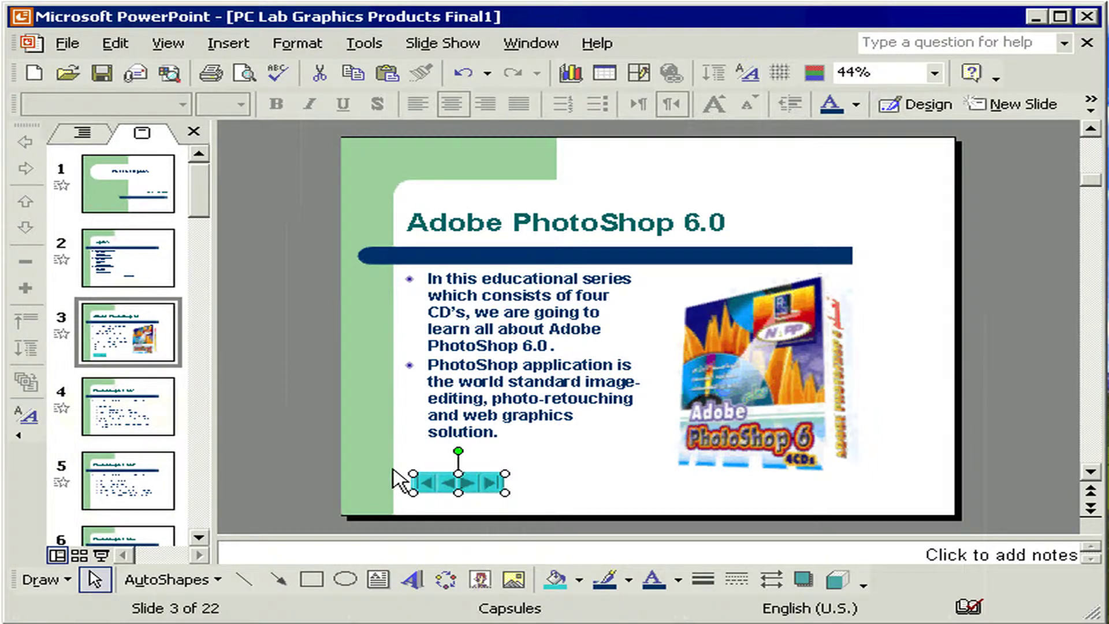
pyautogui.click(447, 484)
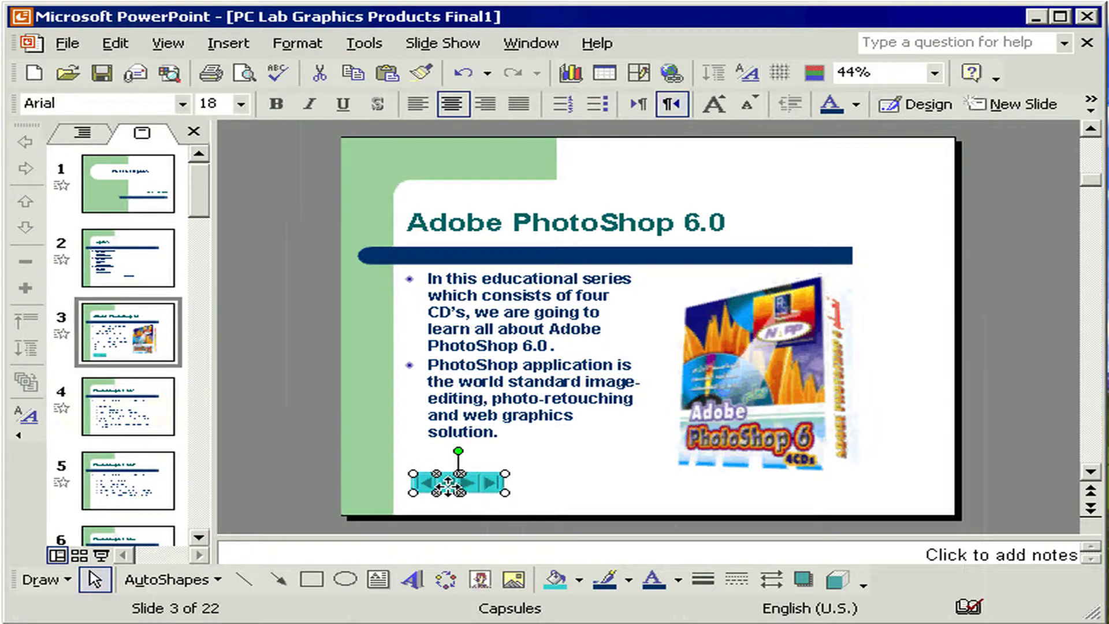
pyautogui.moveTo(447, 484); pyautogui.dragTo(471, 473)
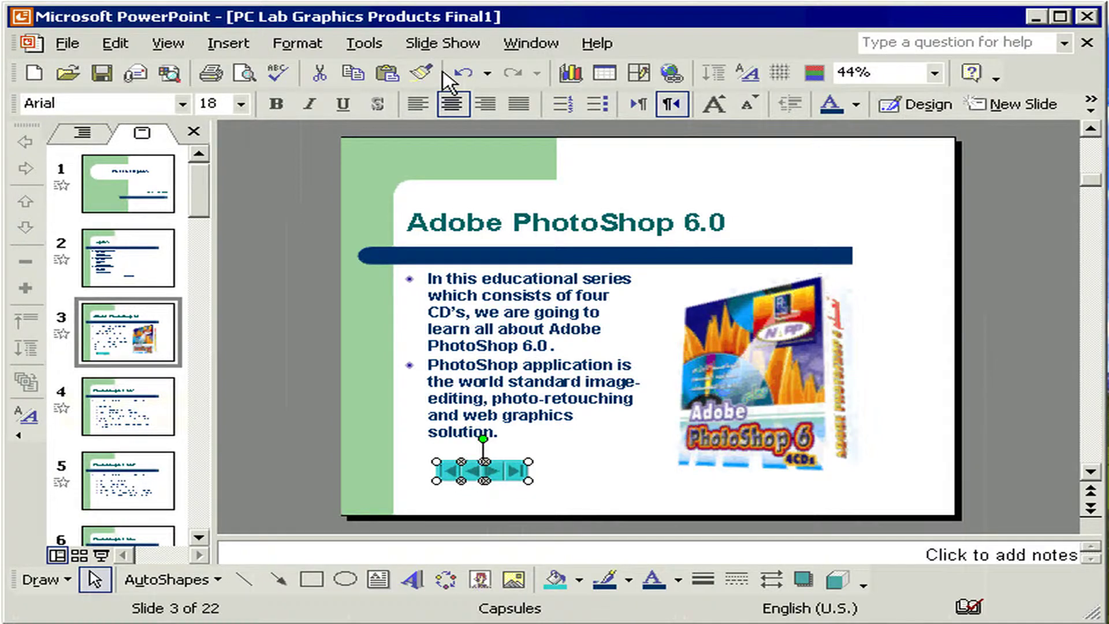
# Add a Home action button beside the title linked to slide 2, Topics, and nudge it into place
pyautogui.click(442, 42)
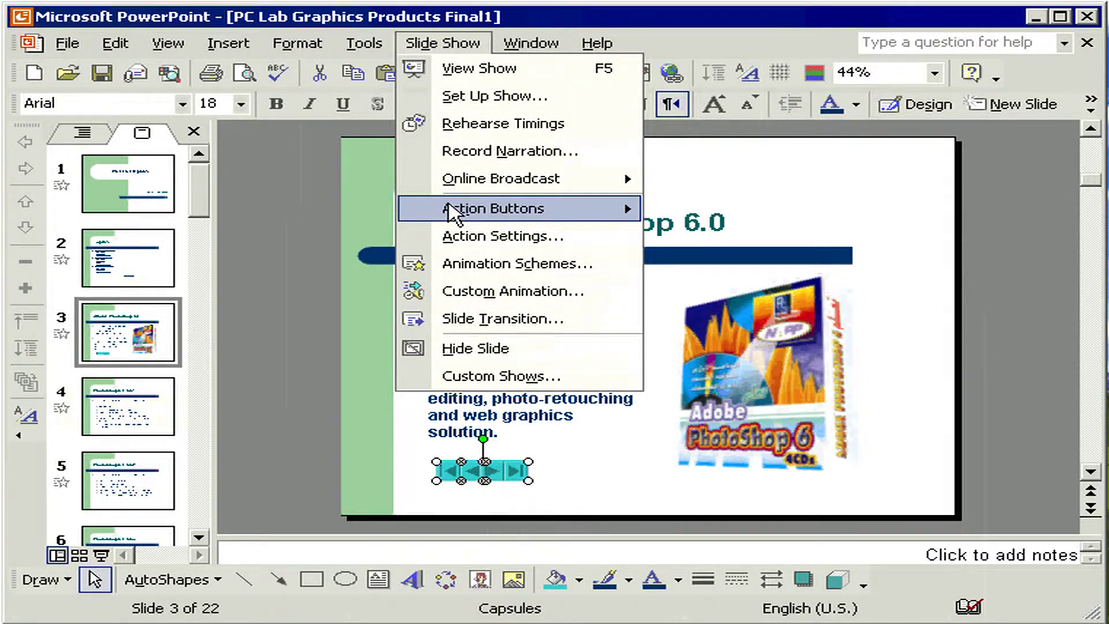
pyautogui.click(730, 222)
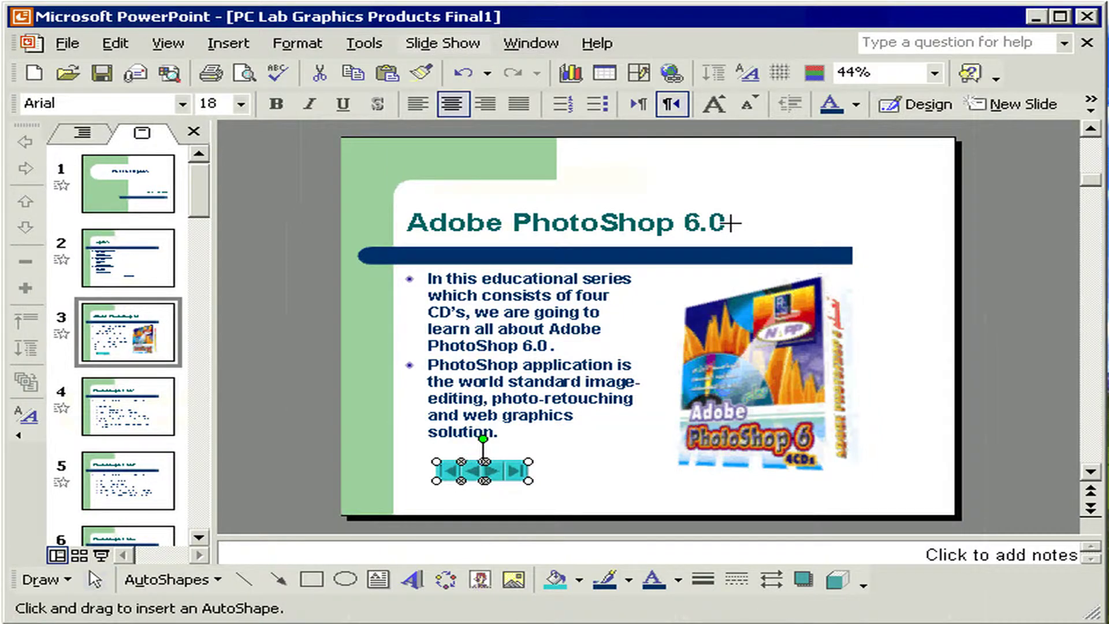
pyautogui.click(786, 223)
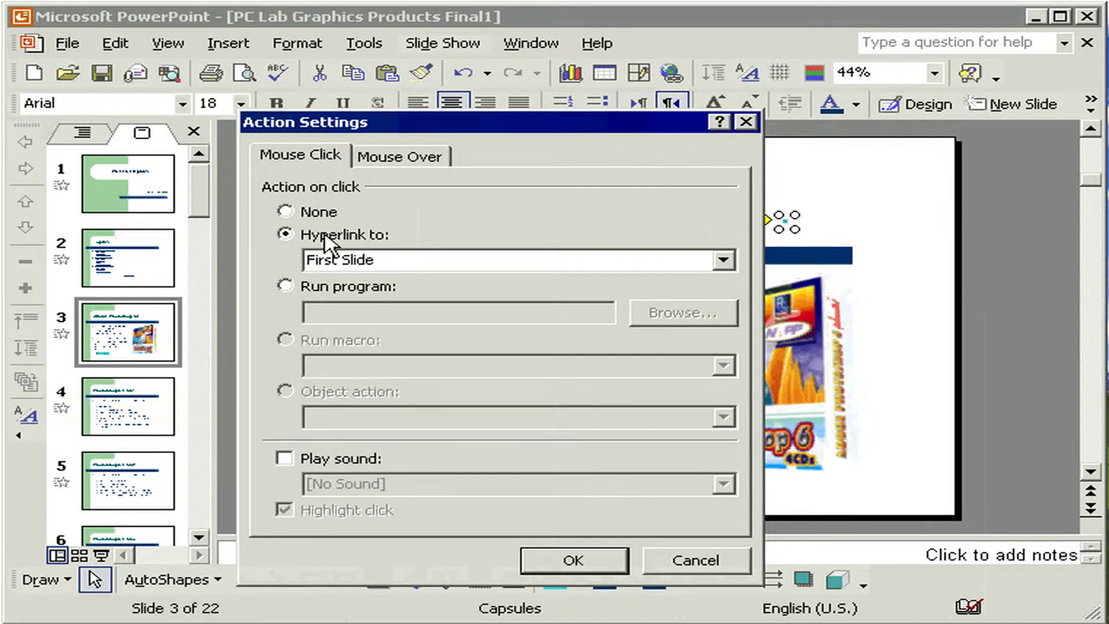
pyautogui.click(723, 261)
pyautogui.click(407, 368)
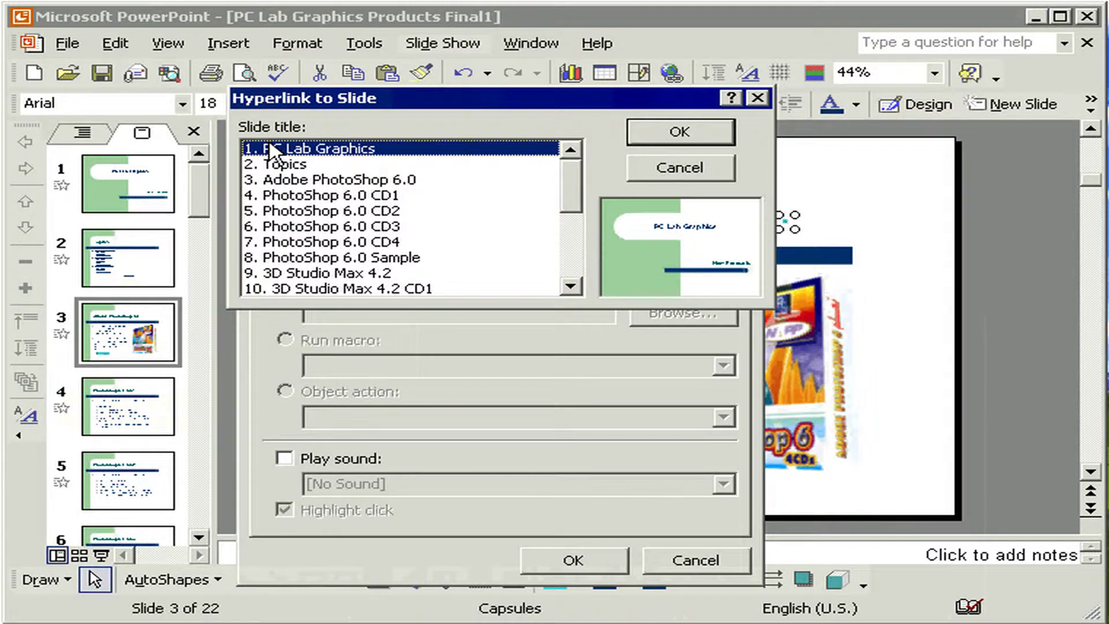
pyautogui.click(287, 165)
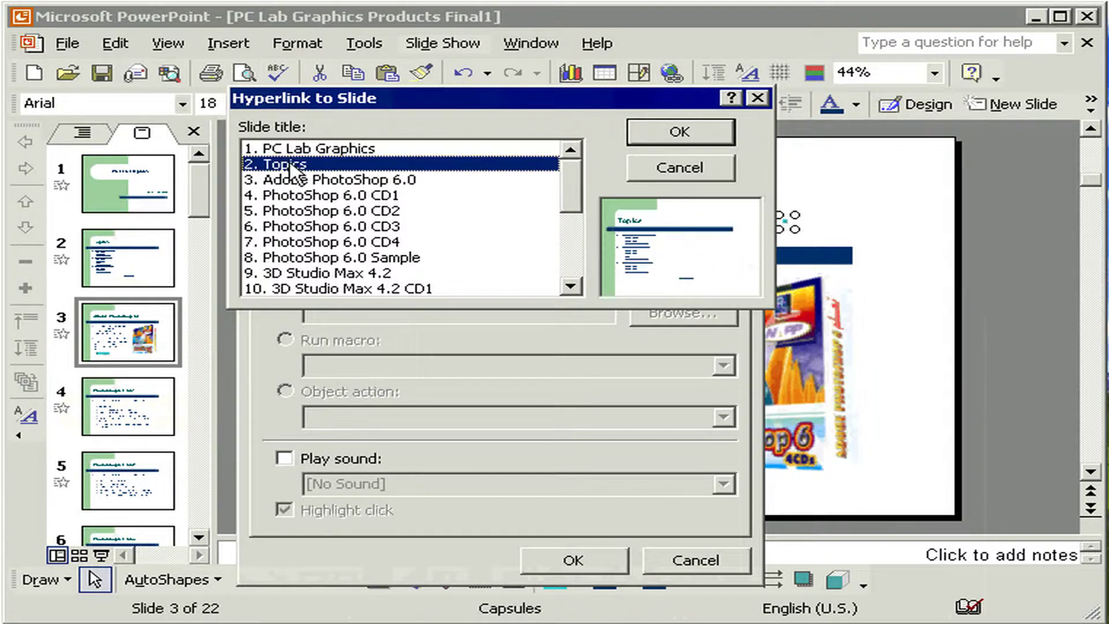
pyautogui.click(653, 136)
pyautogui.press('Return')
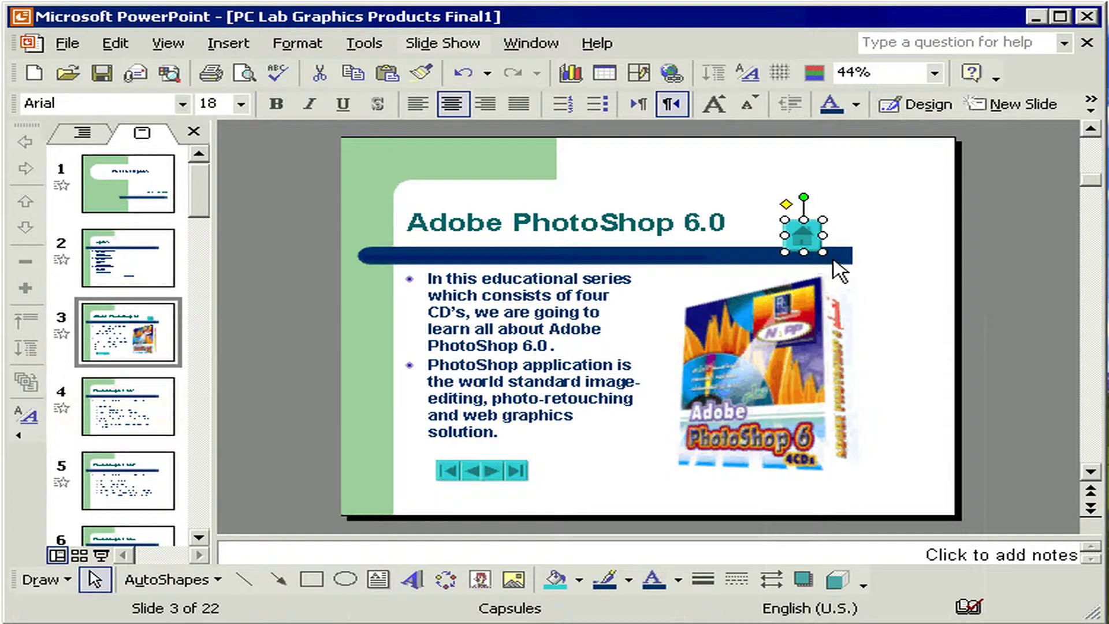
pyautogui.moveTo(805, 240); pyautogui.dragTo(786, 228)
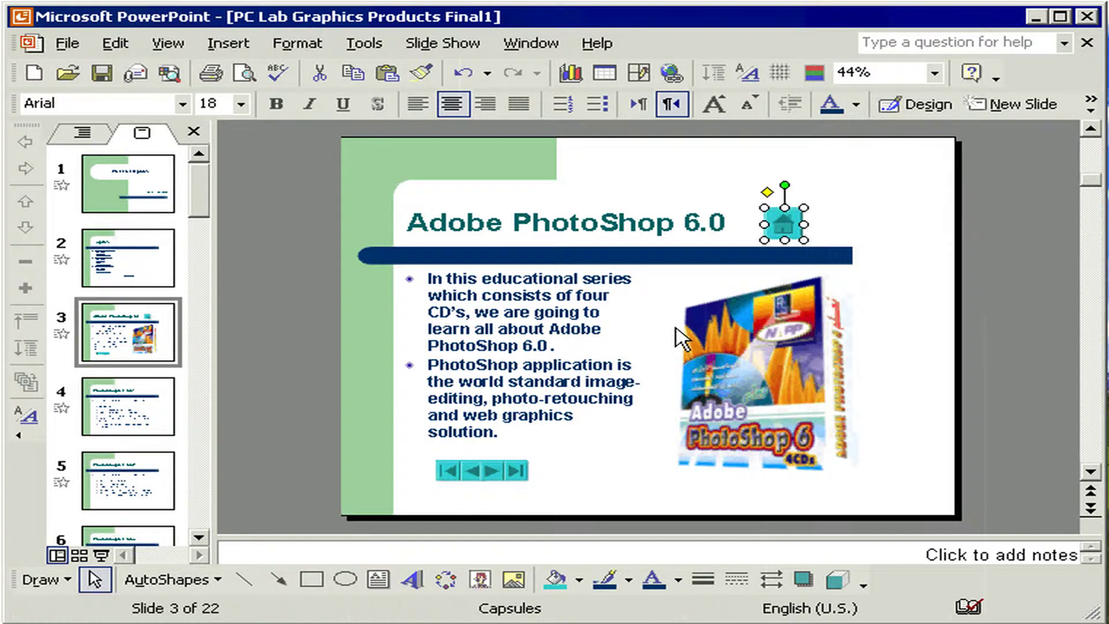
pyautogui.keyDown('shift'); pyautogui.click(480, 469); pyautogui.keyUp('shift')
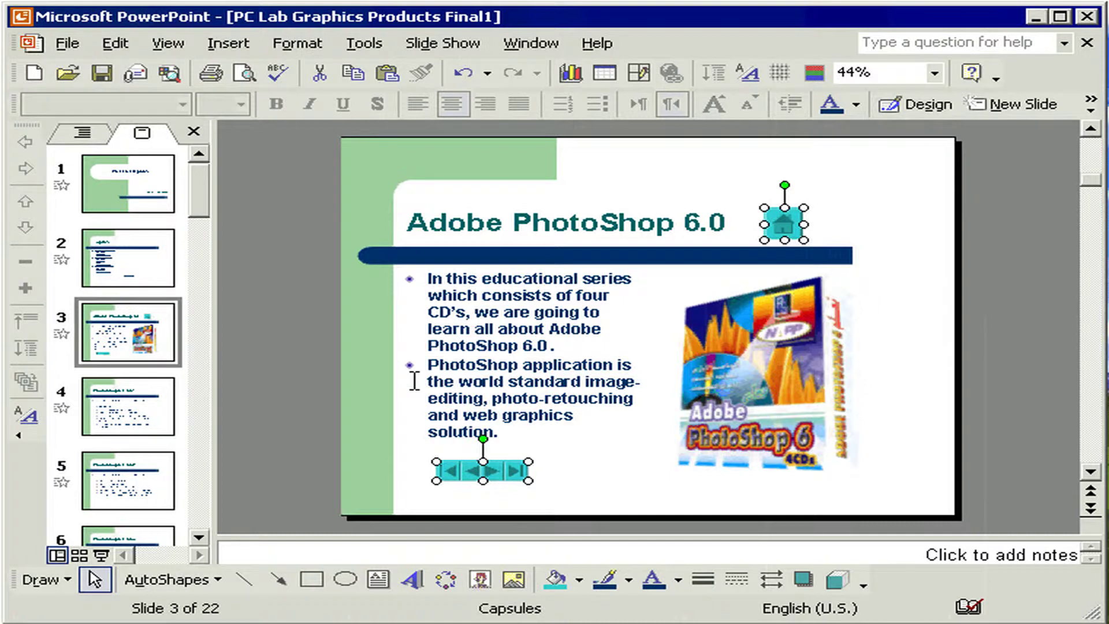
# Copy the home and navigation buttons and paste them onto the Topics slide
pyautogui.click(115, 43)
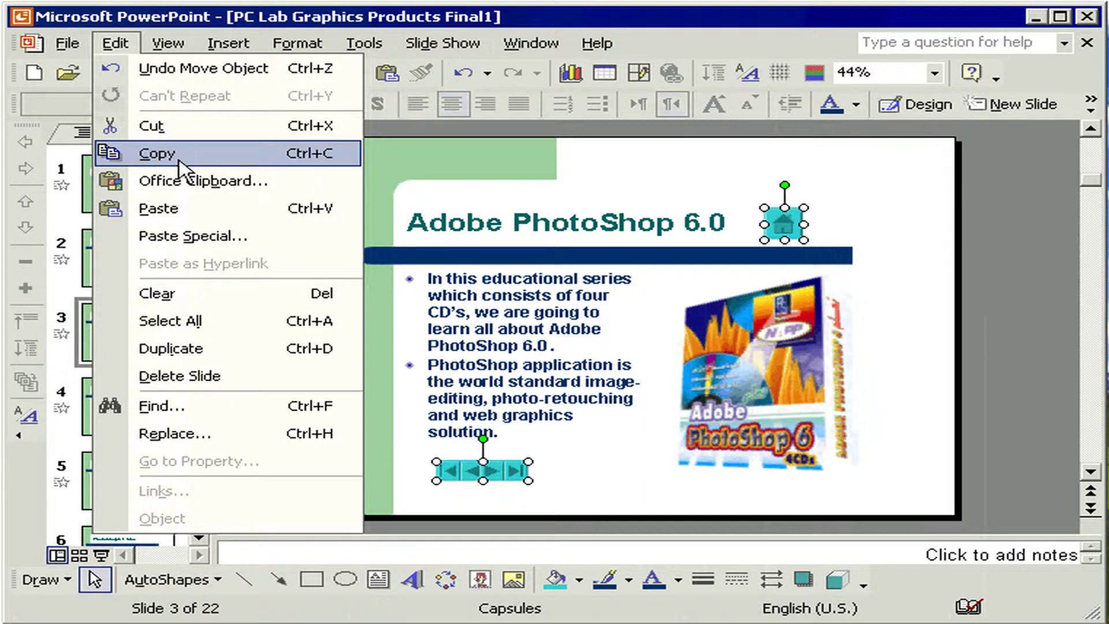
pyautogui.click(180, 154)
pyautogui.click(128, 257)
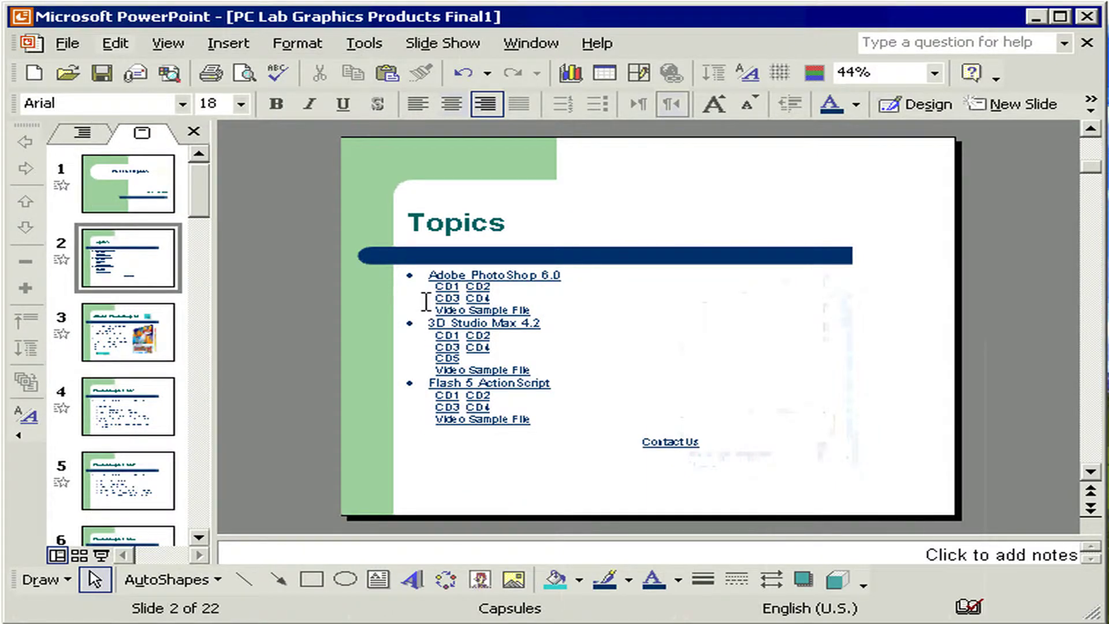
pyautogui.moveTo(426, 301); pyautogui.dragTo(427, 304)
pyautogui.hotkey('ctrl', 'v')
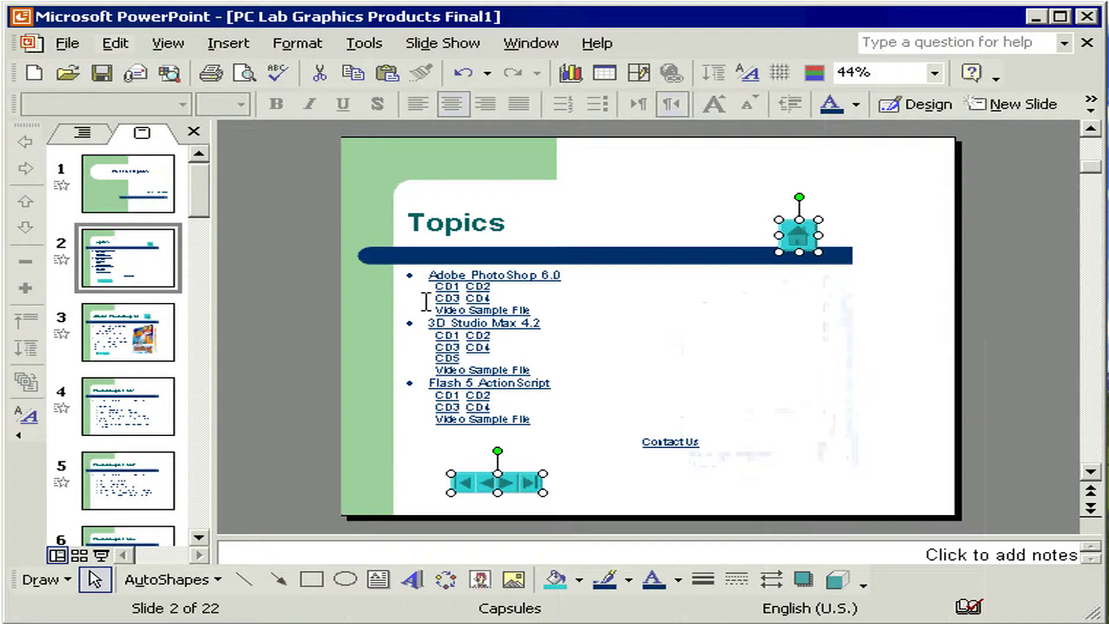
pyautogui.press('Up')
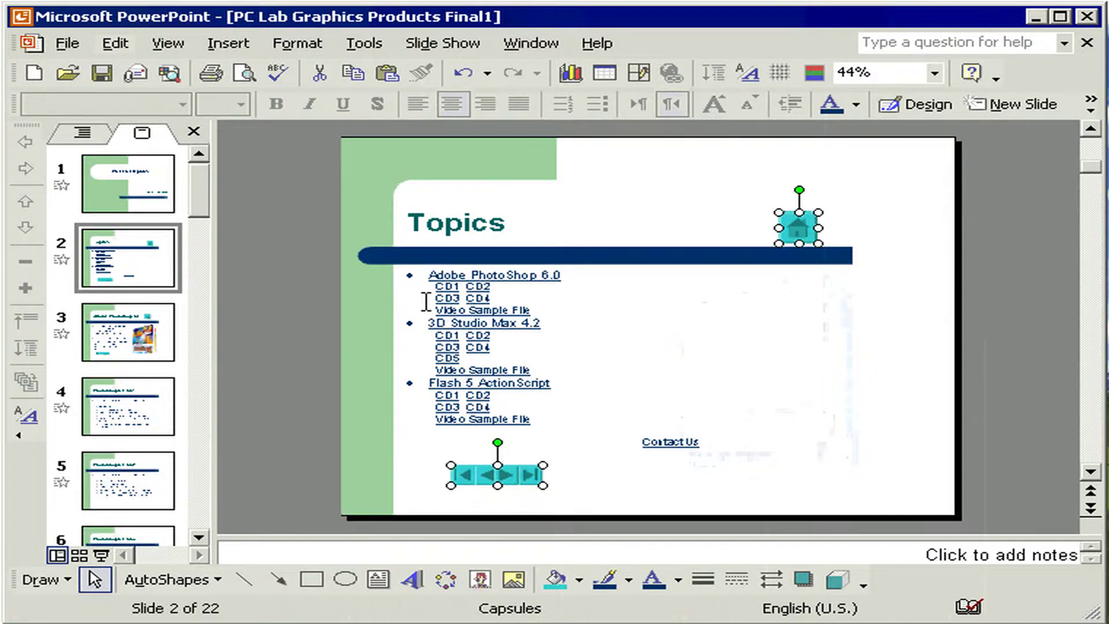
# Paste the buttons onto the PhotoShop 6.0 CD1 slide, adjust them, and start the show from there
pyautogui.press('pagedown')
pyautogui.press('pagedown')
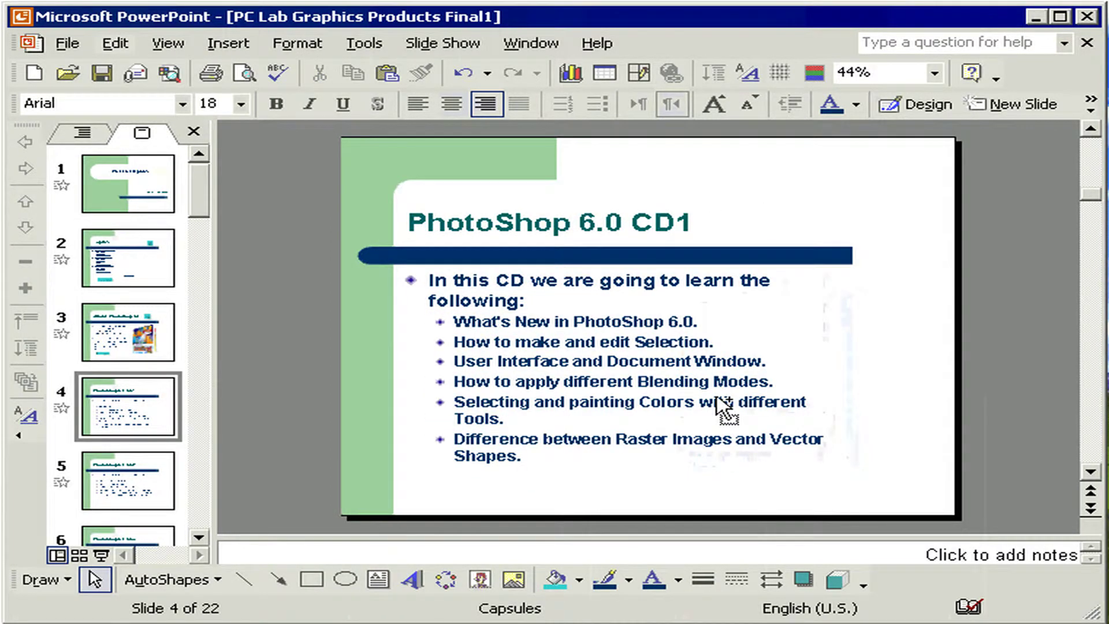
pyautogui.hotkey('ctrl', 'v')
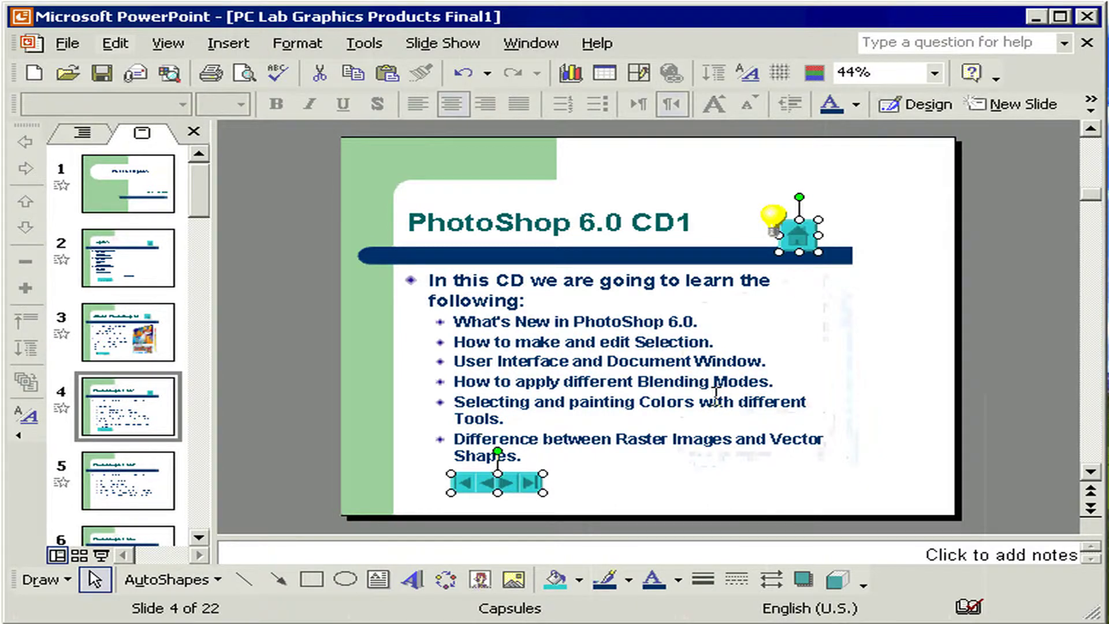
pyautogui.moveTo(516, 483)
pyautogui.mouseDown()
pyautogui.moveTo(515, 471)
pyautogui.moveTo(526, 483)
pyautogui.mouseUp()
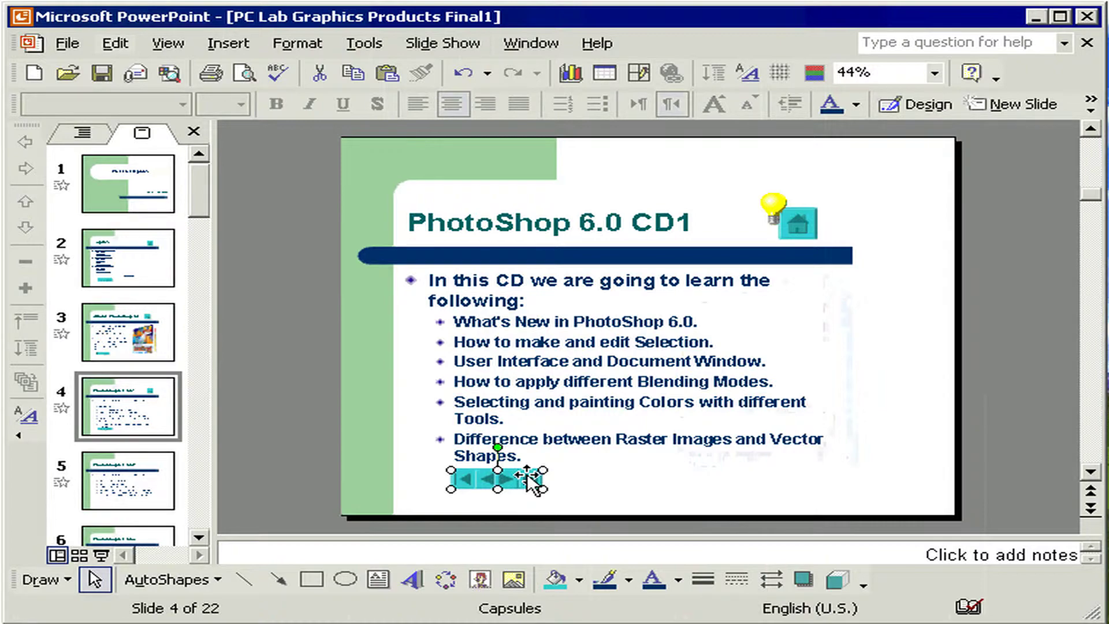
pyautogui.hotkey('shift', 'F5')
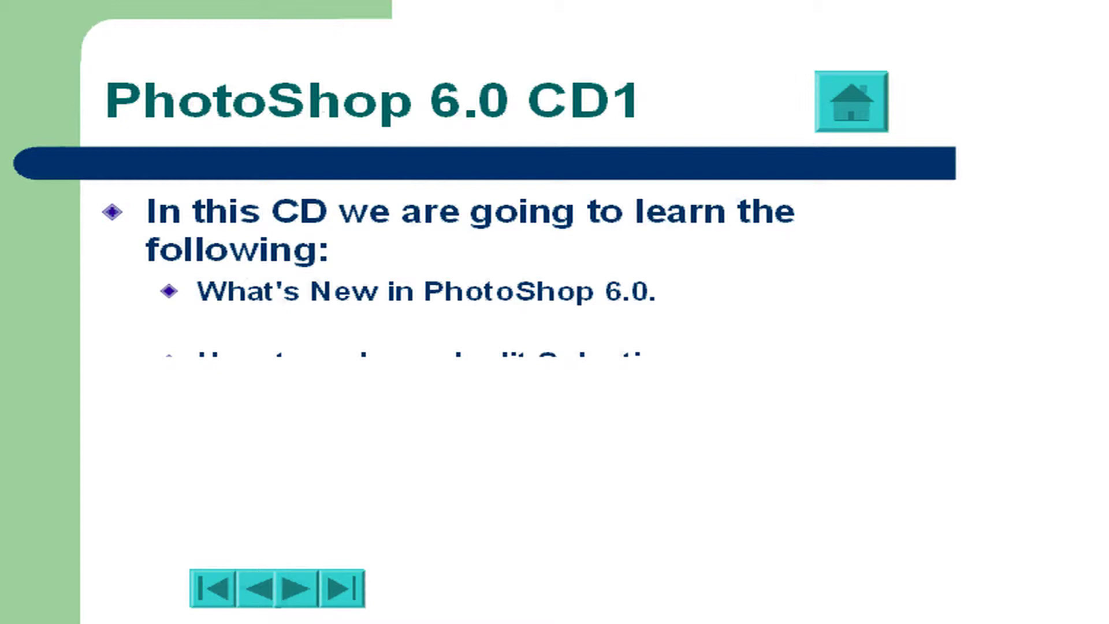
# Test the Home, Next, Previous, Last and First buttons, ending on the 'PC Lab Graphics' title slide
pyautogui.click(831, 109)
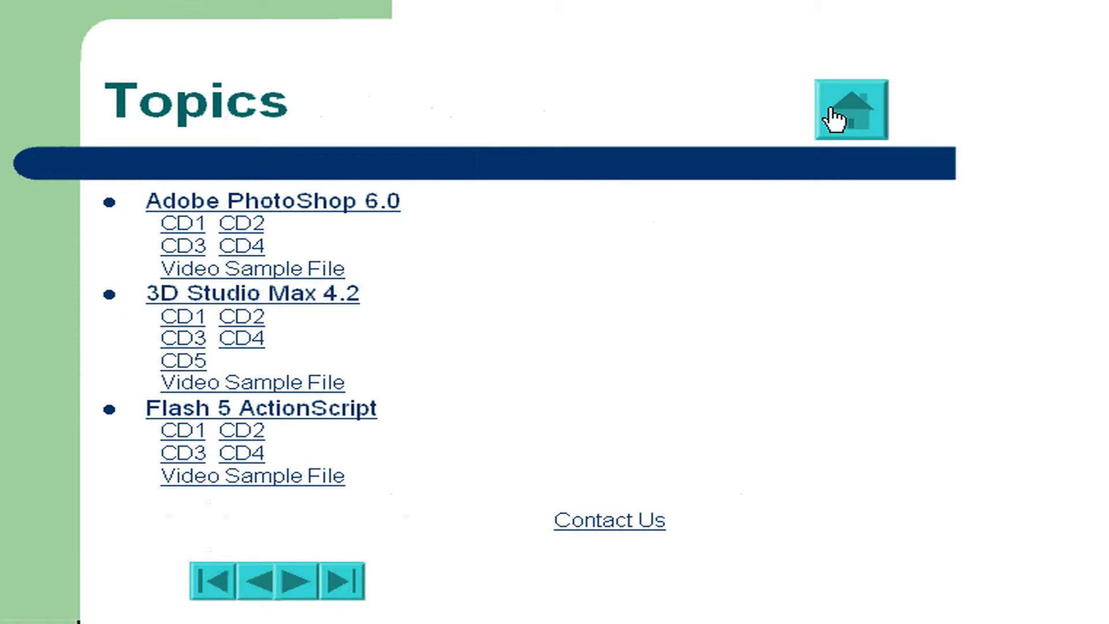
pyautogui.click(296, 580)
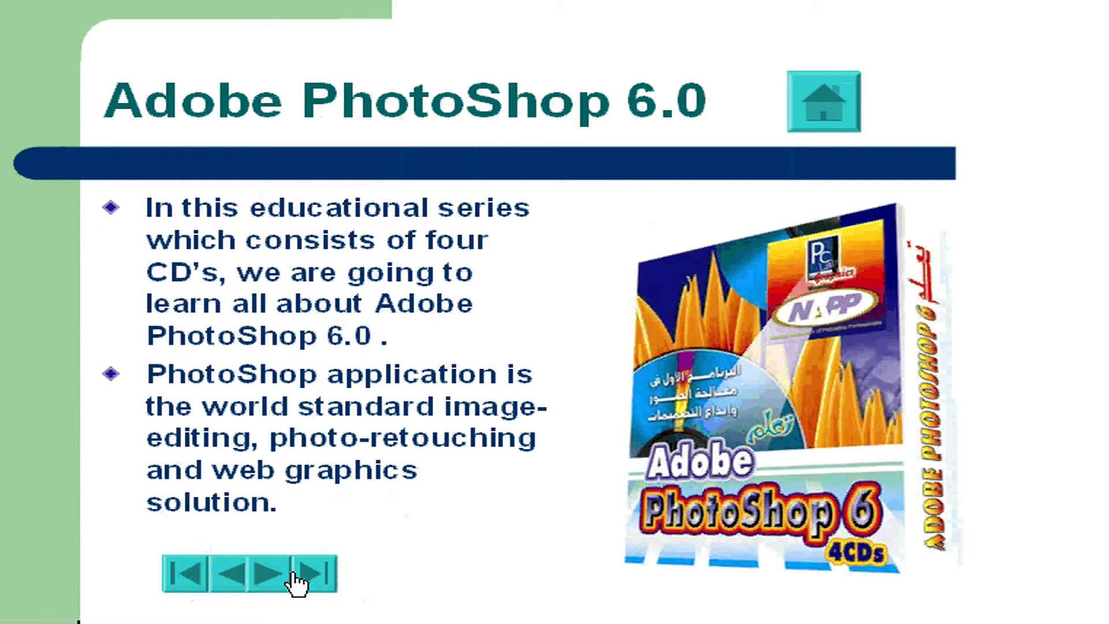
pyautogui.click(233, 577)
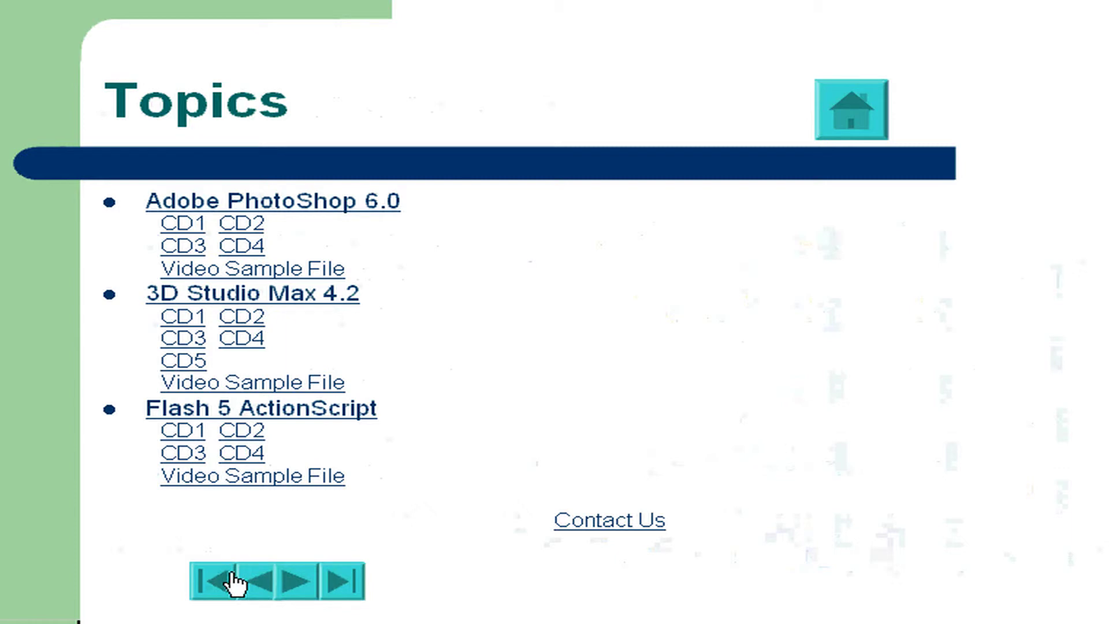
pyautogui.click(349, 586)
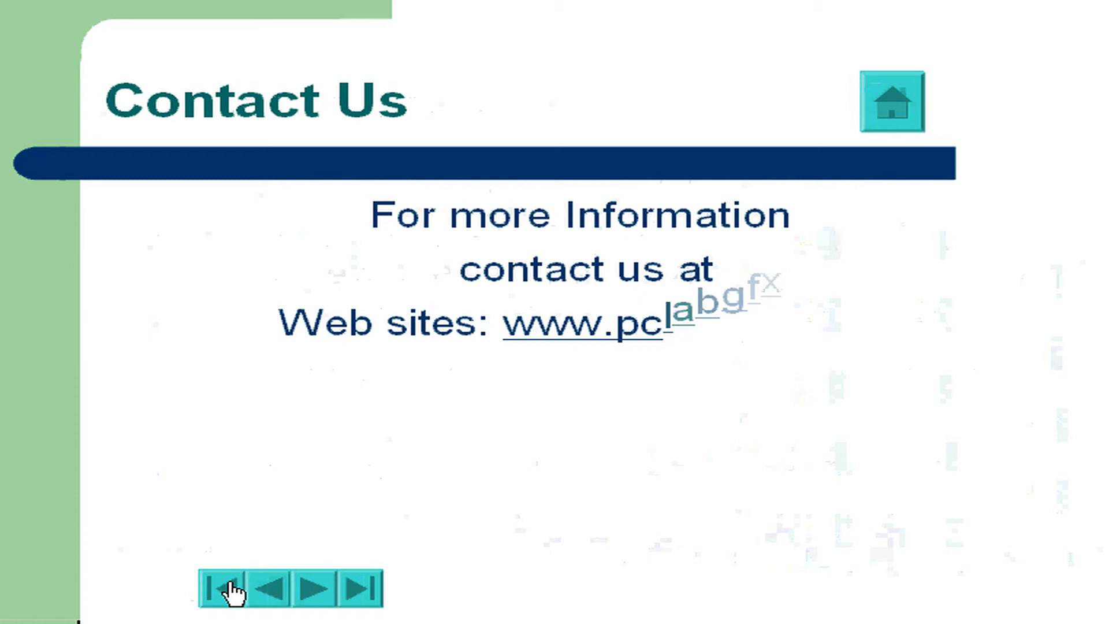
pyautogui.click(233, 590)
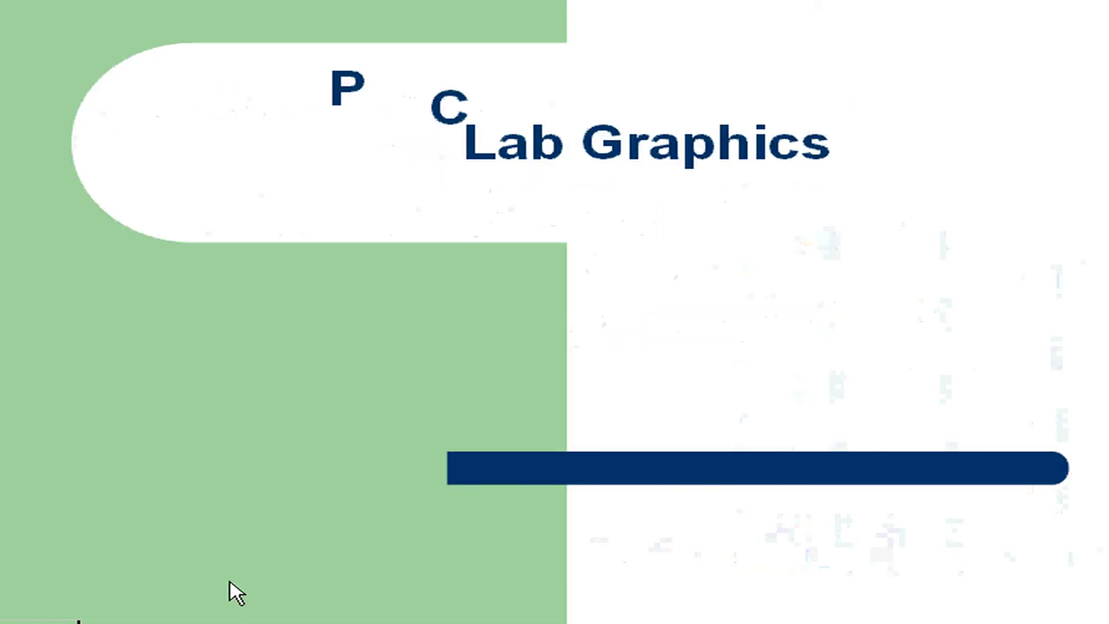